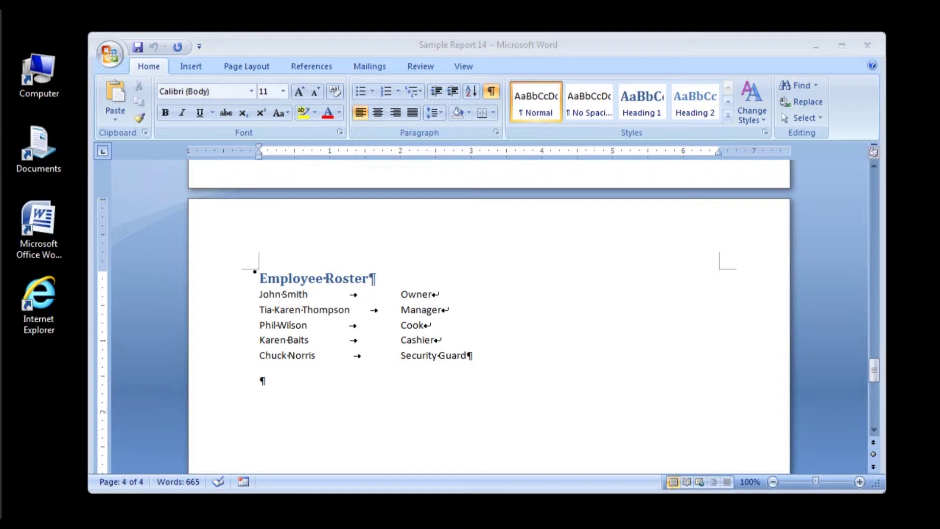
Scroll up from the Employee Roster on page 4 to the Subtopic 3 and 4 paragraphs.
drag(869, 371, 879, 216)
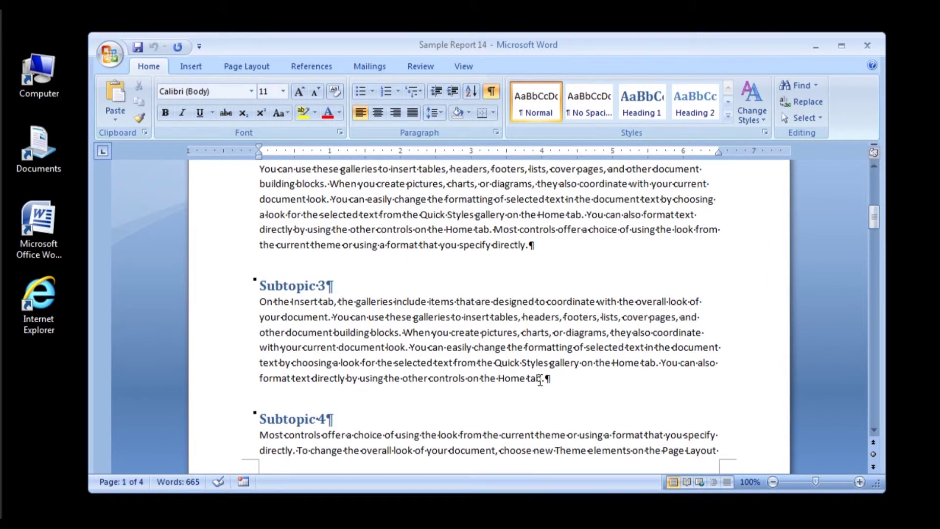
Add a footnote after 'Home tab' in Subtopic 3 reading 'This is a footnote for Subtopic 3.'.
click(628, 389)
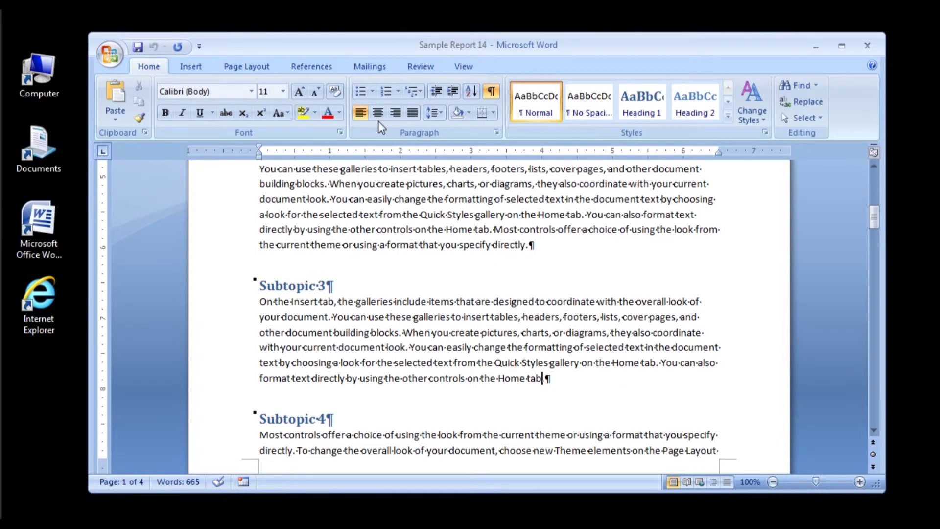
click(309, 69)
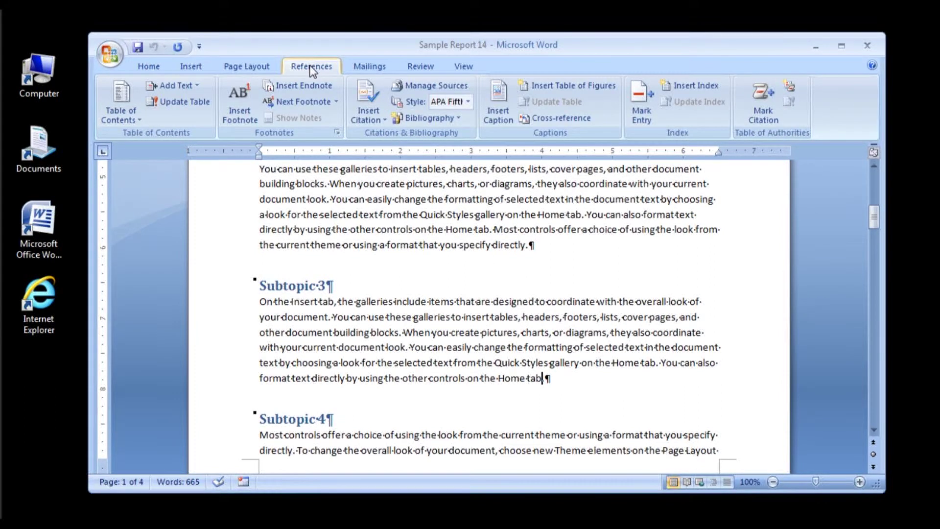
click(238, 103)
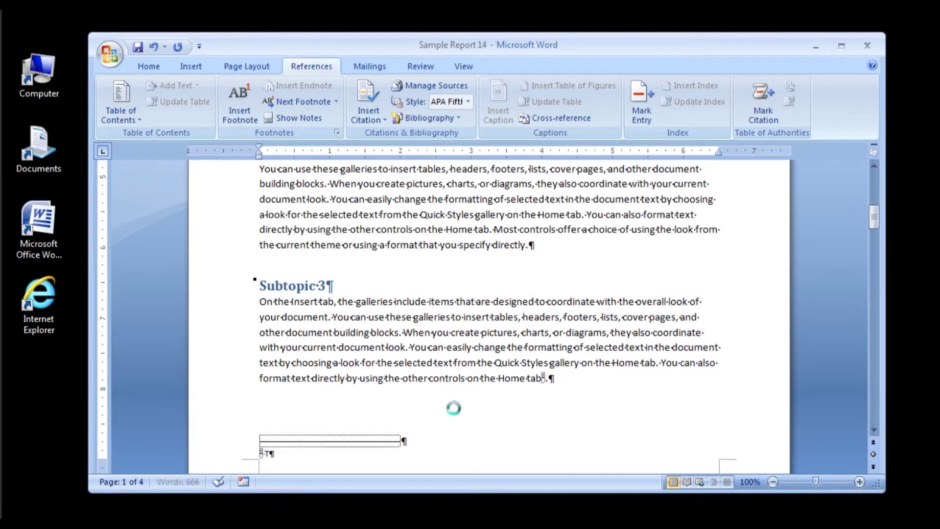
text(This is a footnote for )
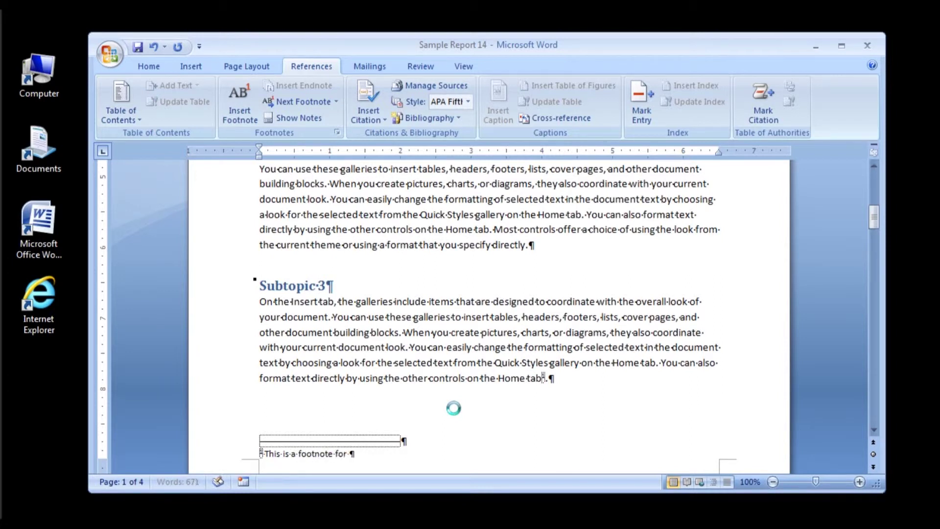
text(Subtopic)
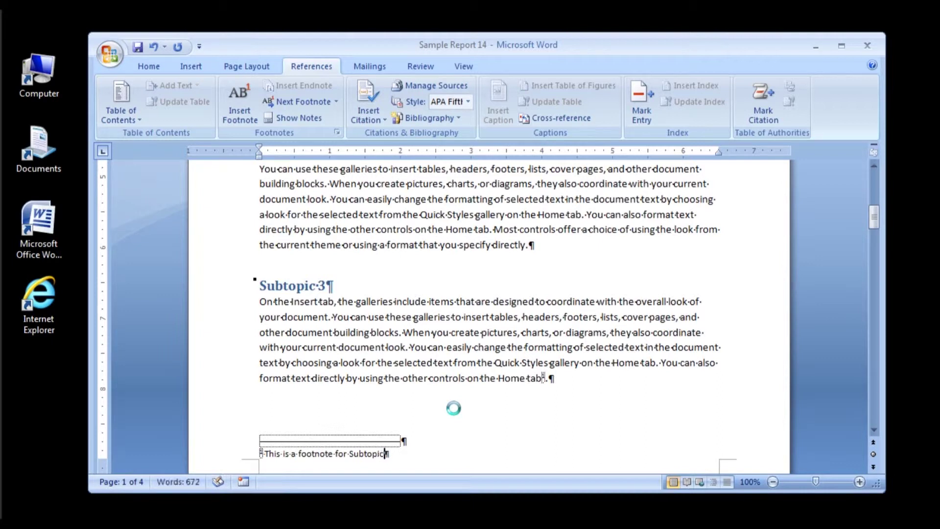
text( 3.)
click(595, 381)
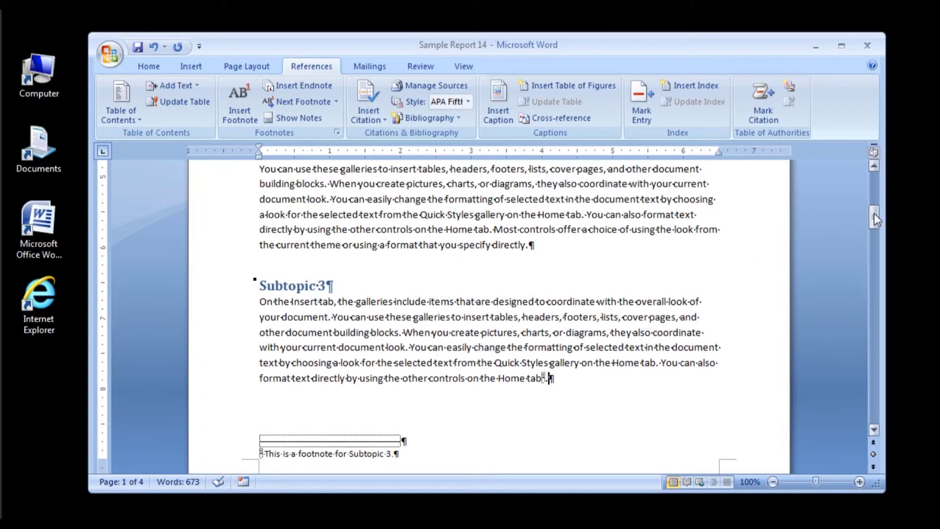
Insert a footnote after 'directly' in Subtopic 4 reading 'This is a footnote for Subtopic 4.'.
drag(874, 218, 874, 247)
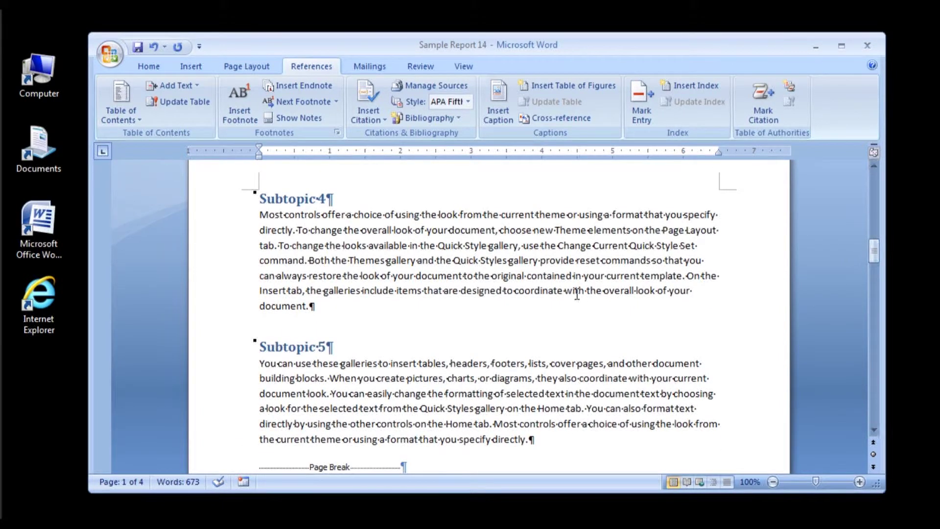
click(295, 229)
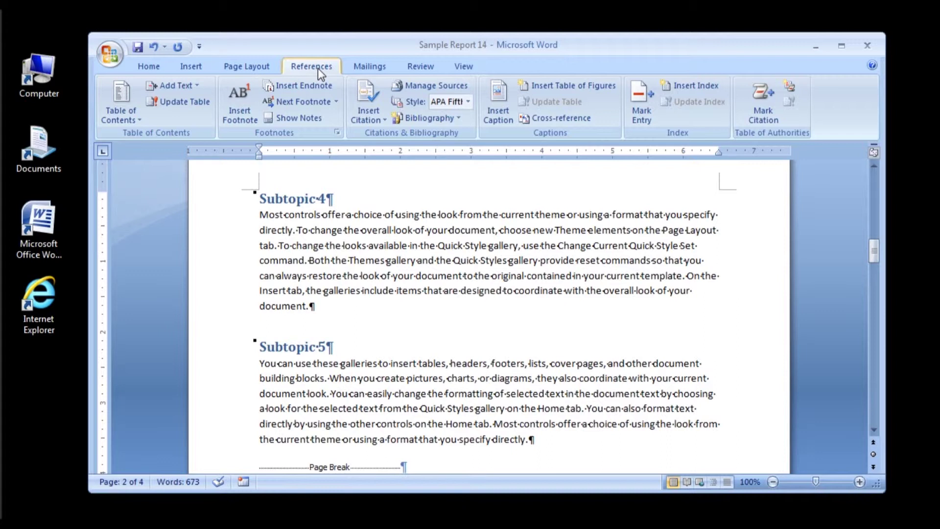
click(238, 108)
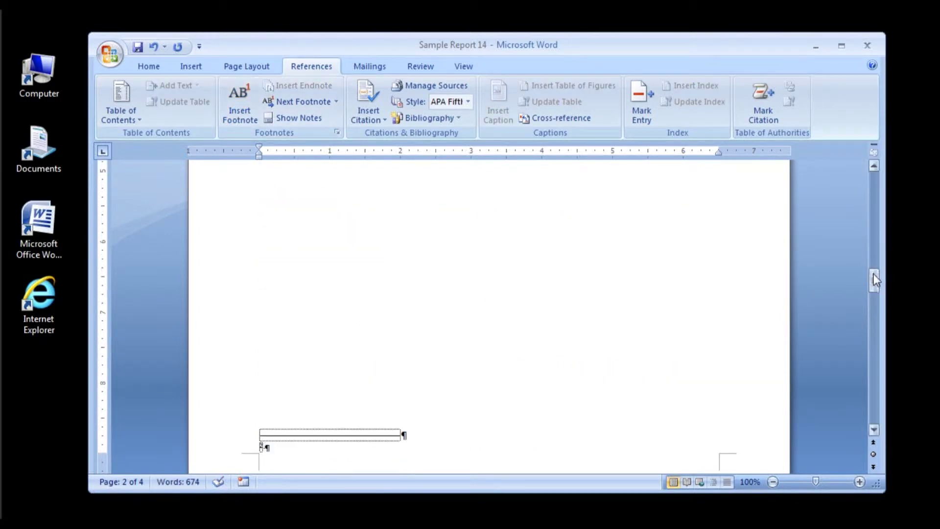
drag(873, 275, 874, 282)
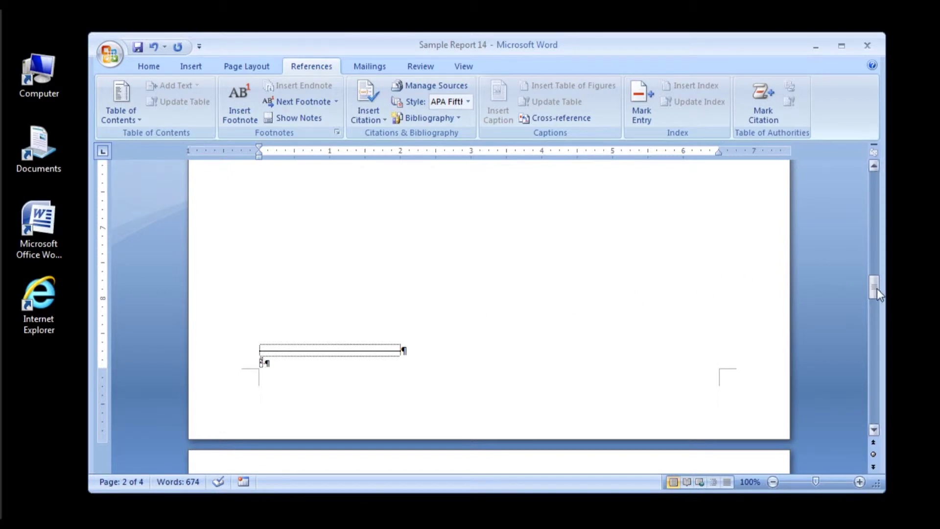
mouse_move(874, 285)
mouse_down()
mouse_move(877, 243)
mouse_move(872, 291)
mouse_up()
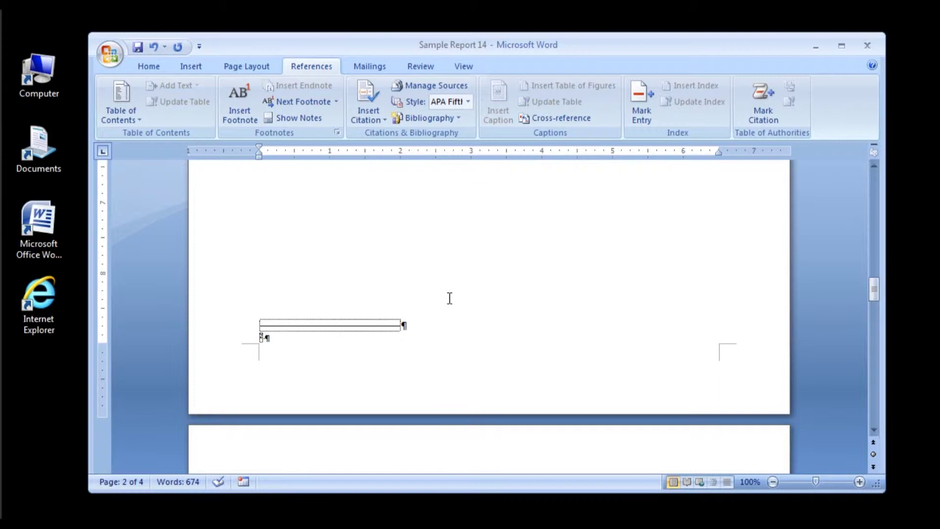
text(Thi)
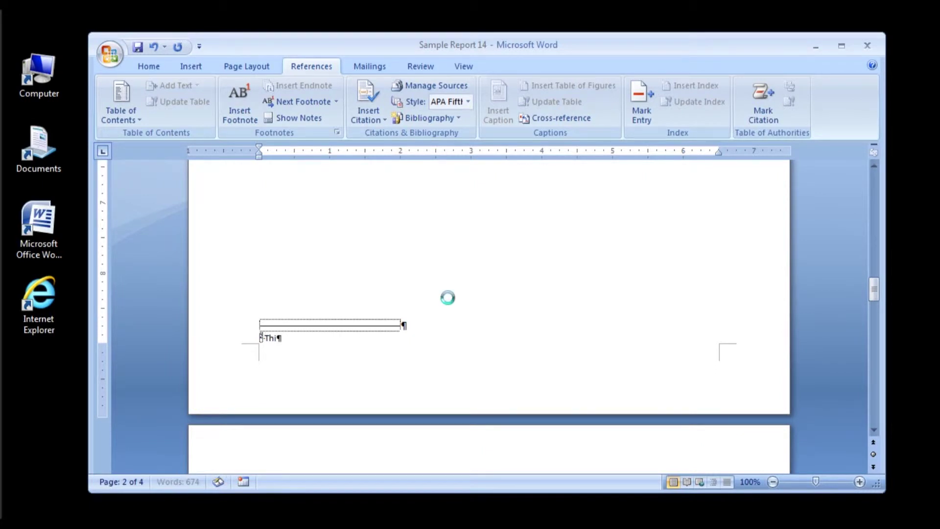
text(s is a footnote for Su)
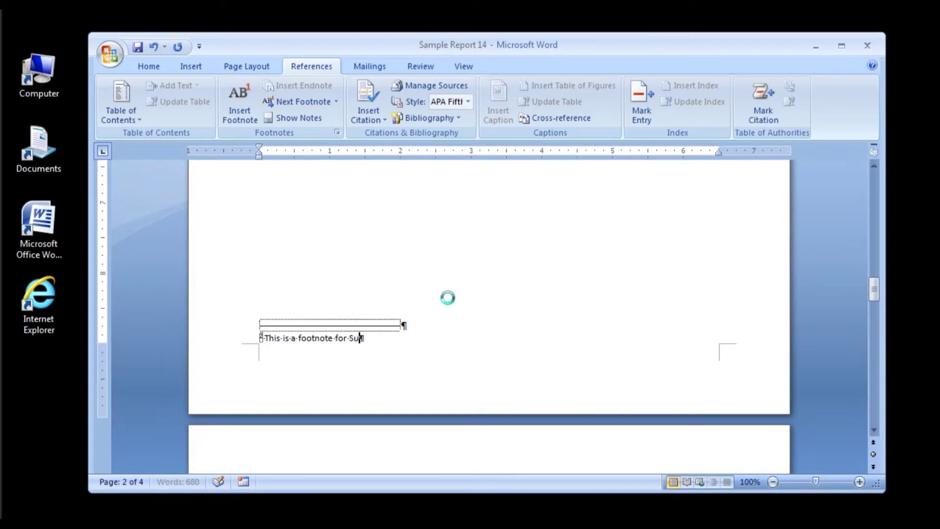
text(btopic 4.)
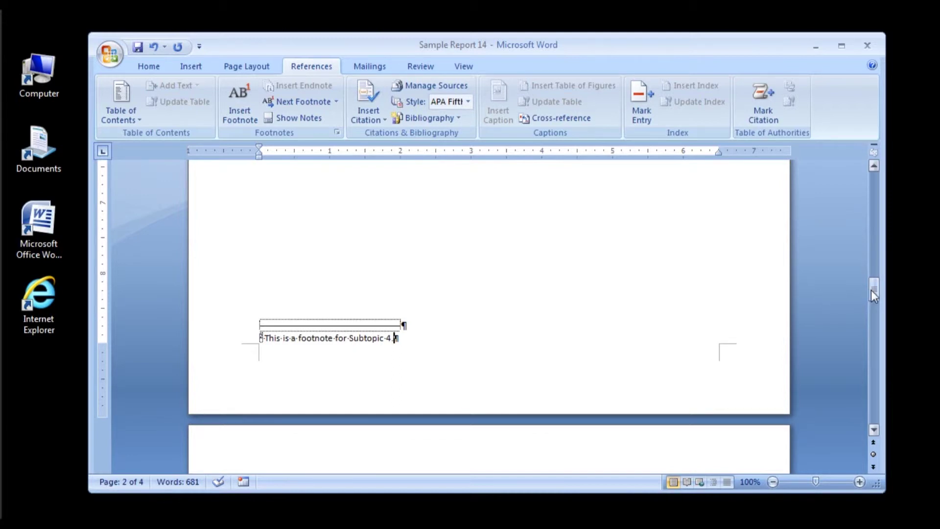
drag(871, 289, 883, 209)
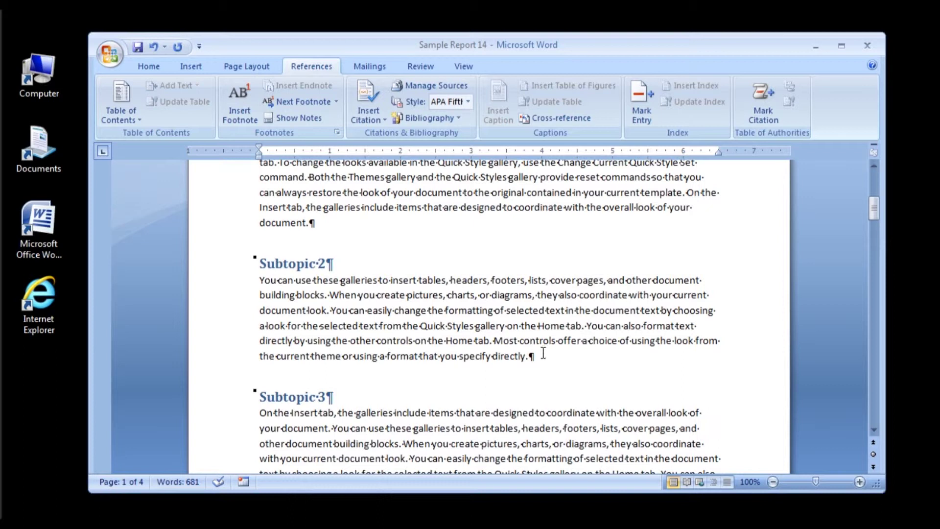
Insert an endnote at the end of Subtopic 2 reading 'This is an endnote for Subtopic 2.'.
click(527, 357)
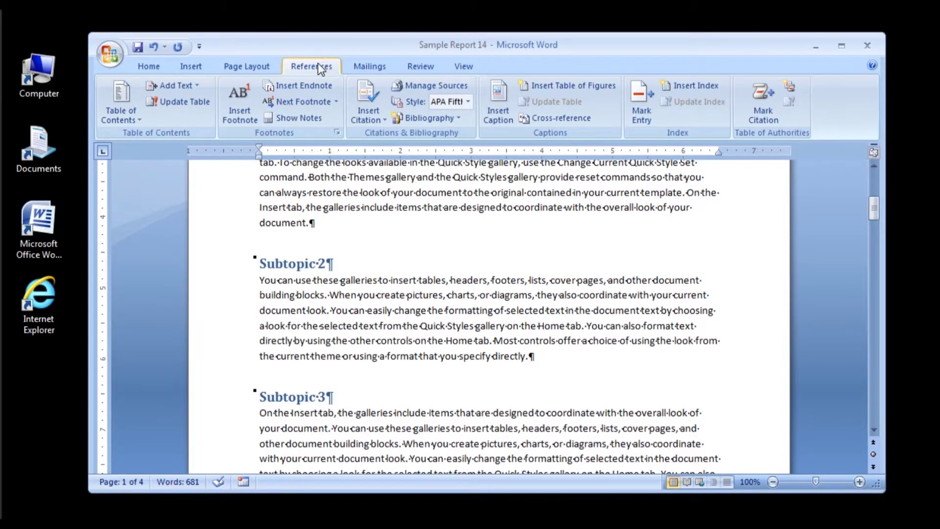
click(308, 90)
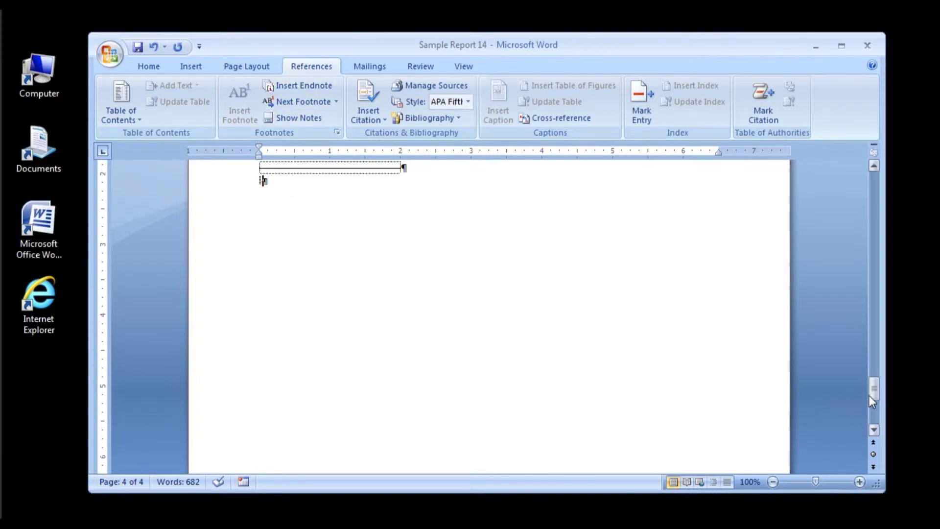
mouse_move(874, 391)
mouse_down()
mouse_move(874, 366)
mouse_move(874, 387)
mouse_up()
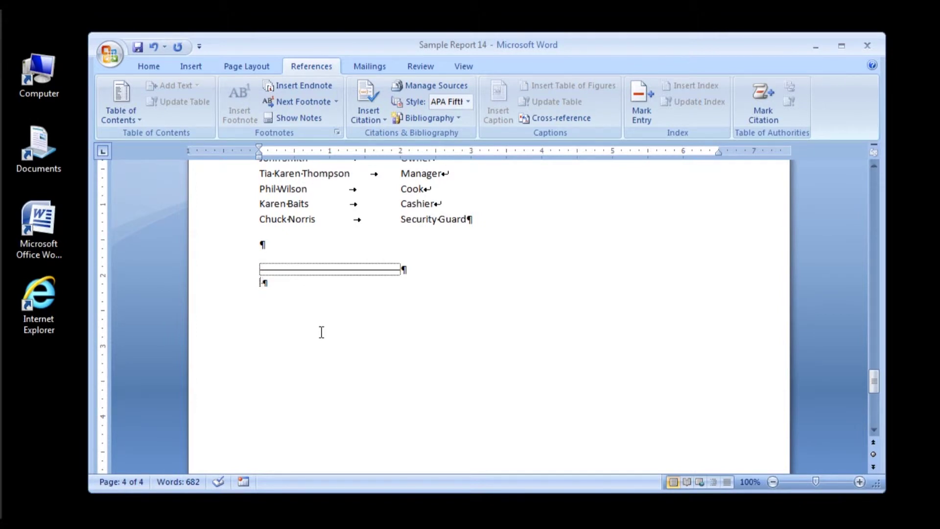
text(This is an endnote)
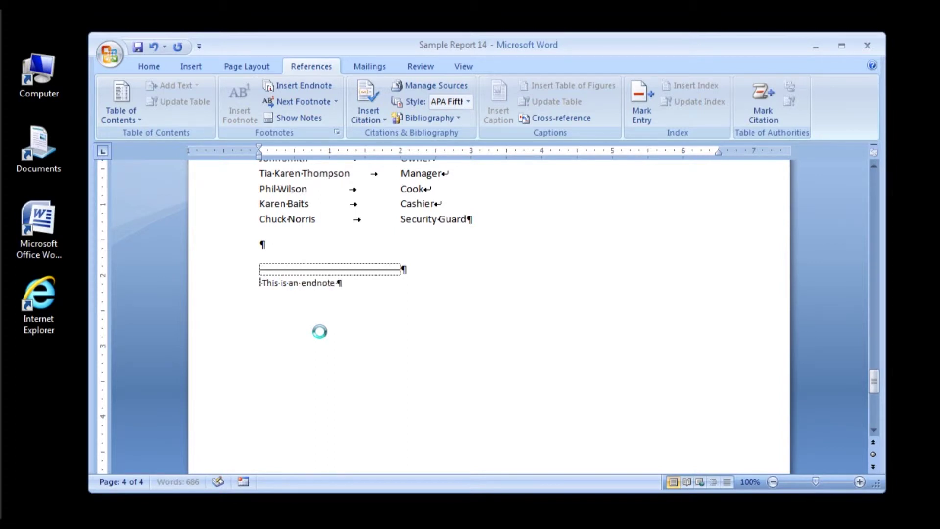
text( for Subtopic 2.)
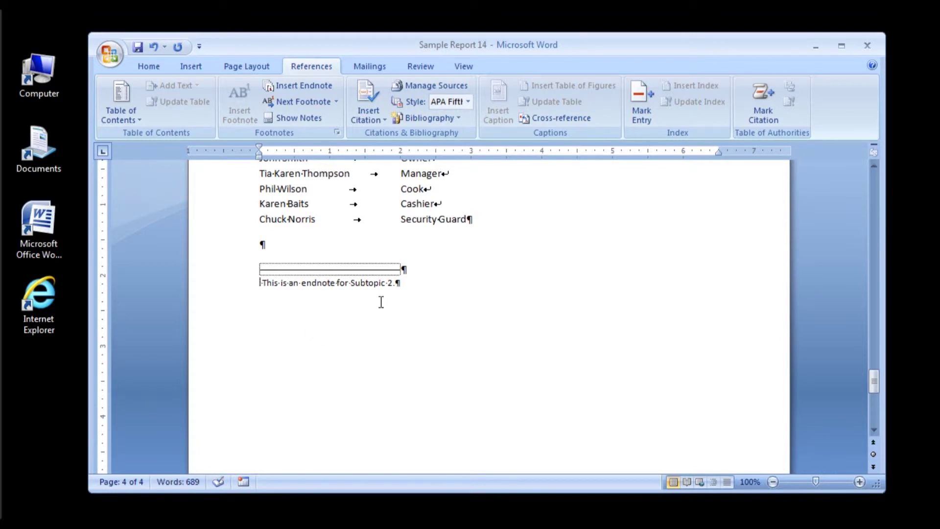
click(424, 238)
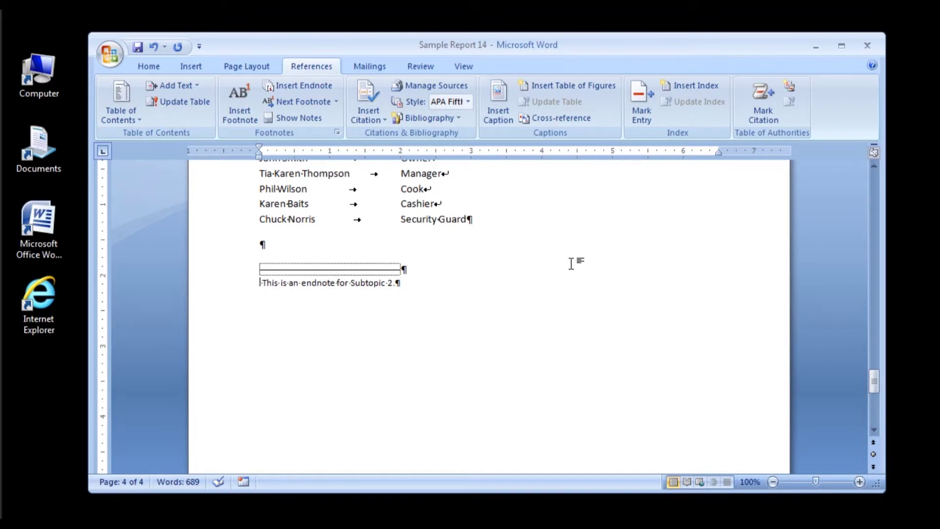
Delete the Subtopic 3 footnote mark after 'Home tab', then undo to restore it.
drag(866, 385, 876, 216)
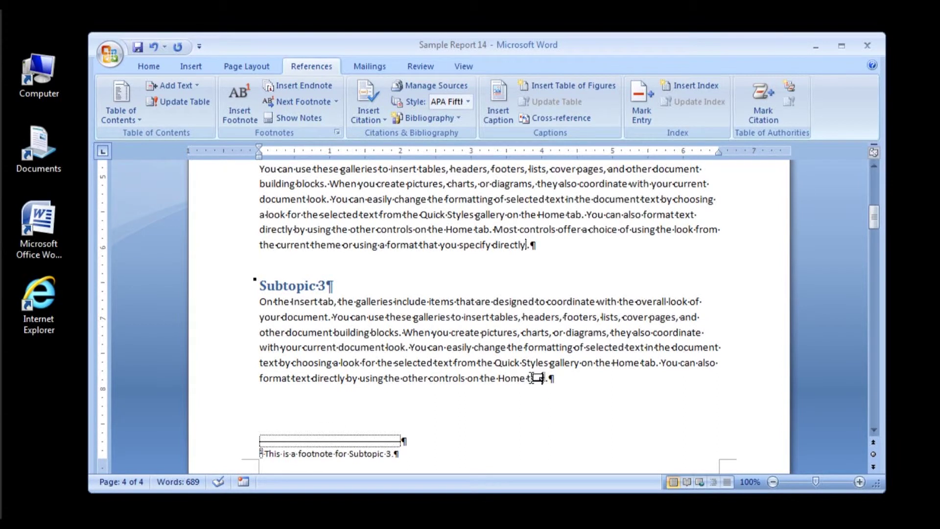
mouse_move(537, 378)
drag(540, 378, 544, 377)
key(Delete)
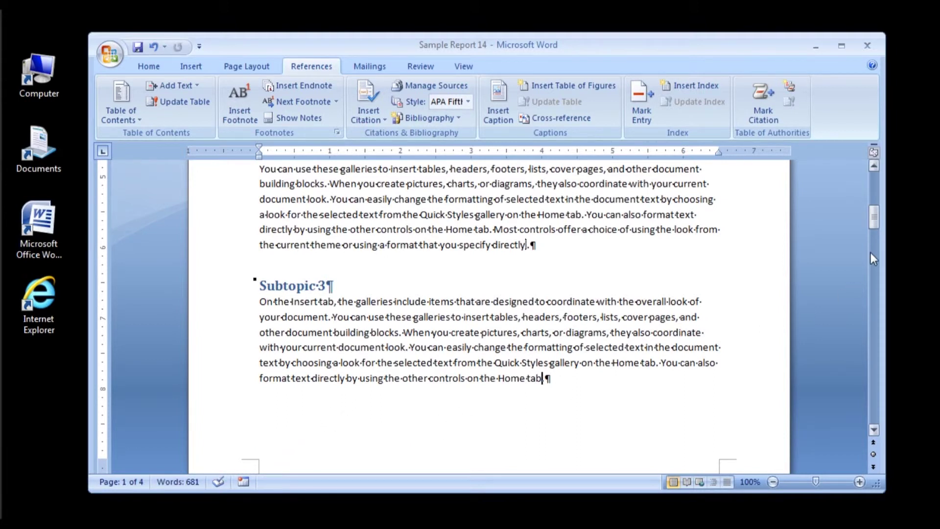
scroll(877, 223, down, 2)
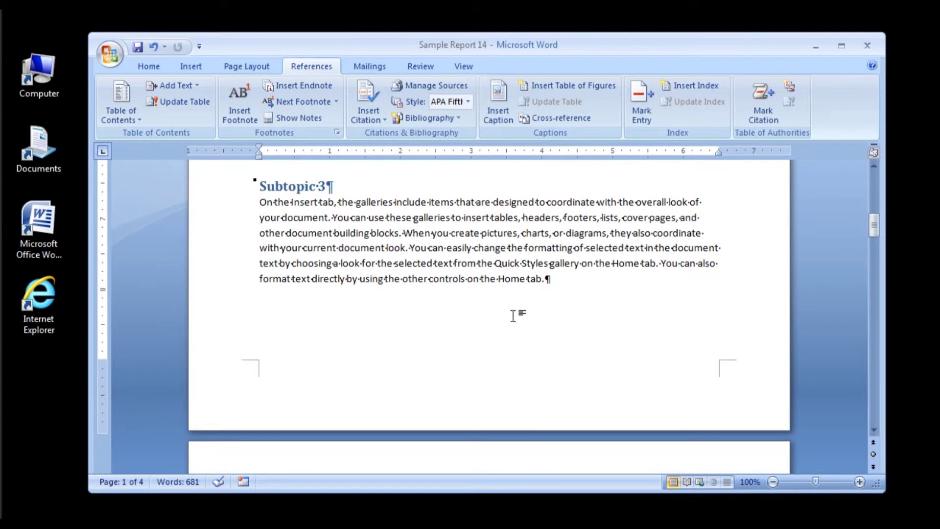
key(ctrl+z)
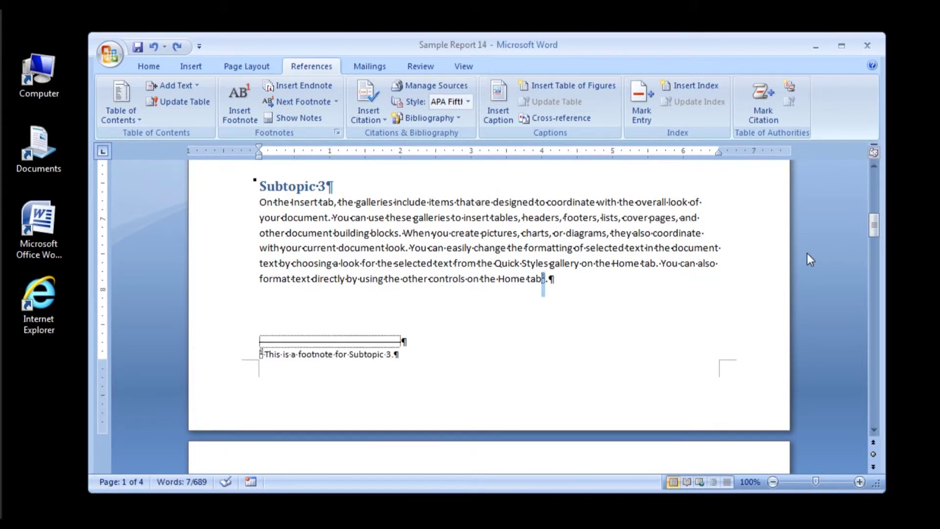
drag(873, 230, 877, 212)
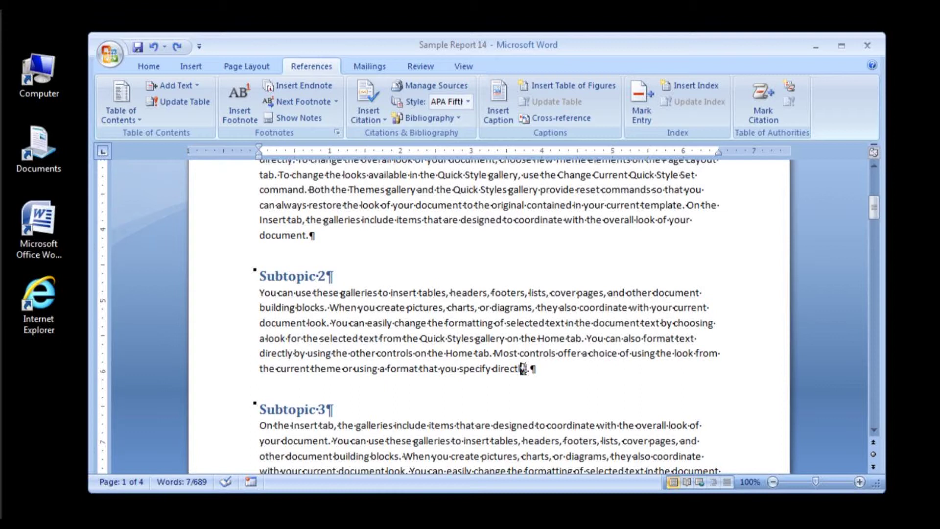
Delete the Subtopic 2 endnote mark after 'directly', check page 4, then undo the deletion.
click(523, 368)
key(Delete)
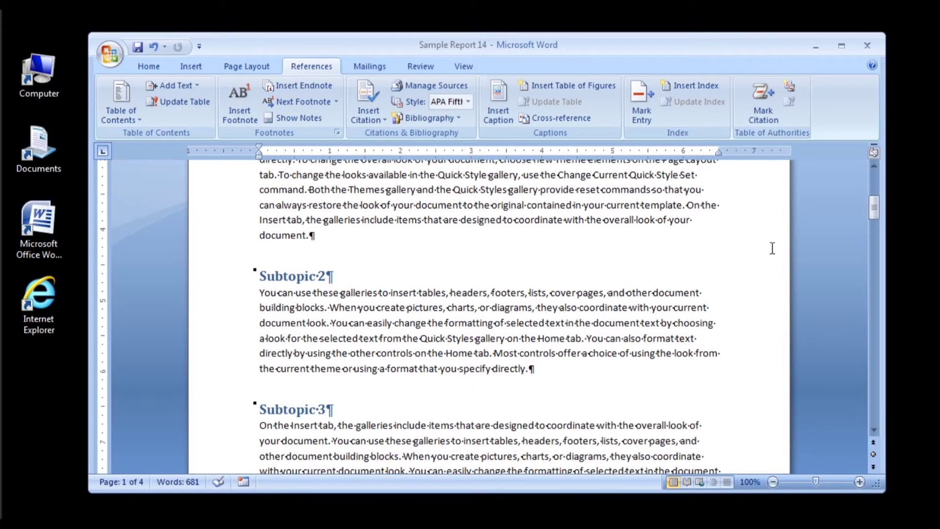
drag(876, 203, 876, 376)
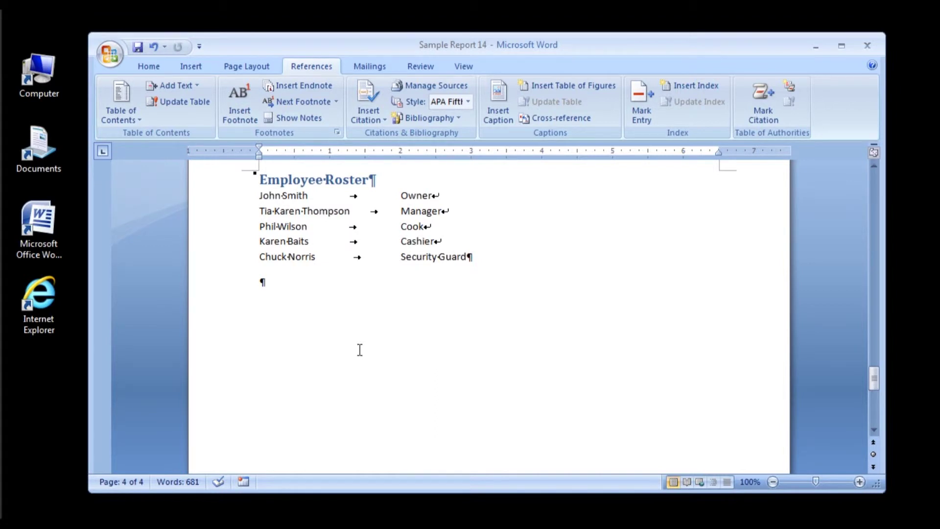
key(ctrl+z)
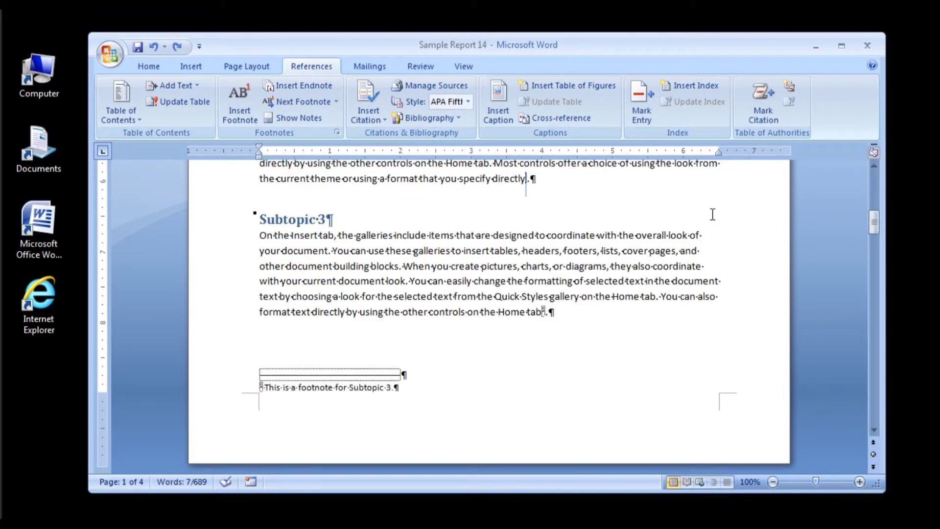
drag(874, 223, 878, 380)
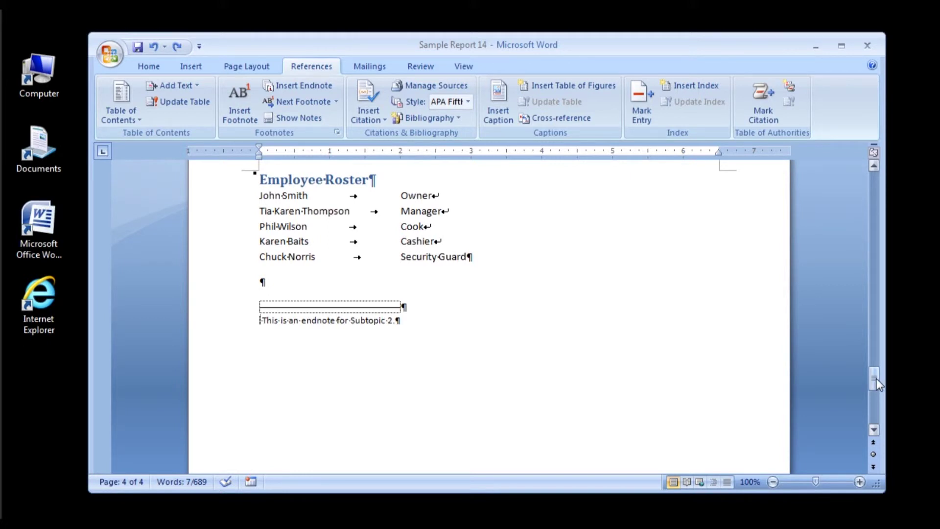
Append 'This is an edit of the footnote.' to the end of the Subtopic 4 footnote.
drag(876, 378, 888, 278)
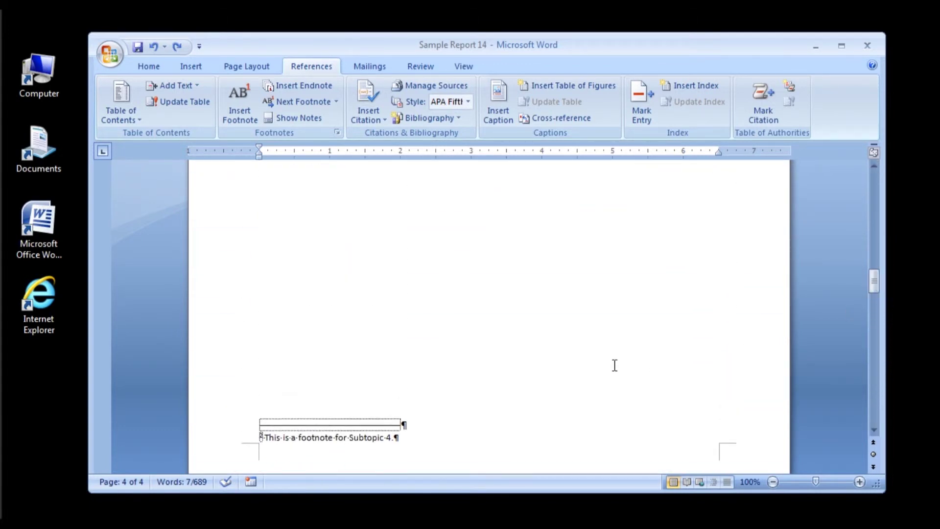
click(395, 437)
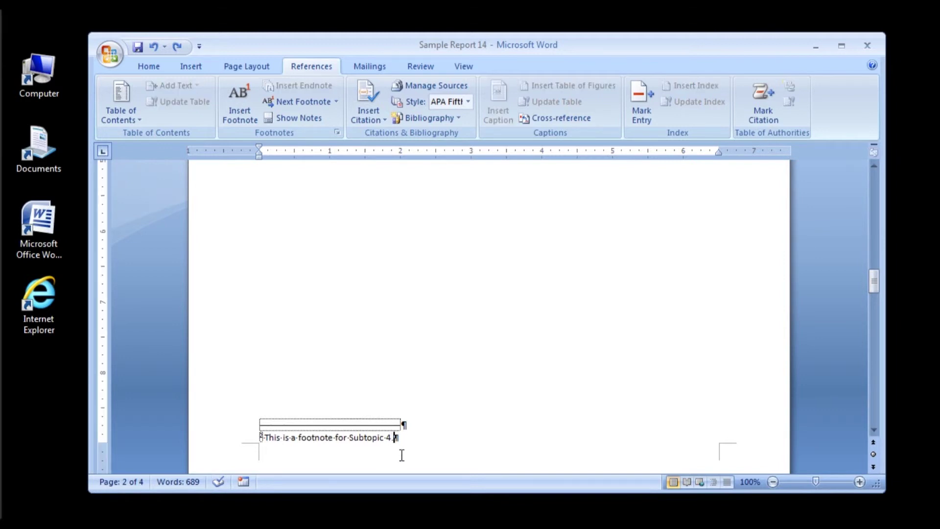
text(This is)
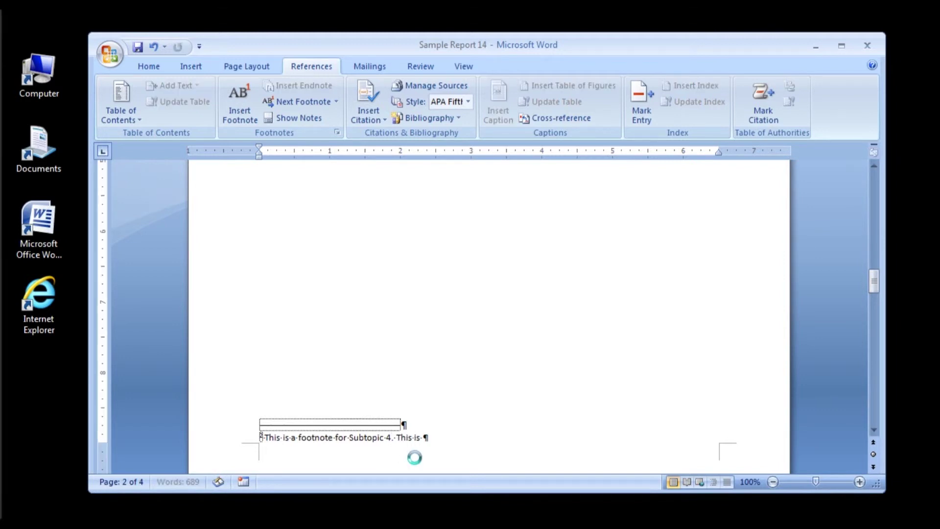
text( an edit of the footnote.)
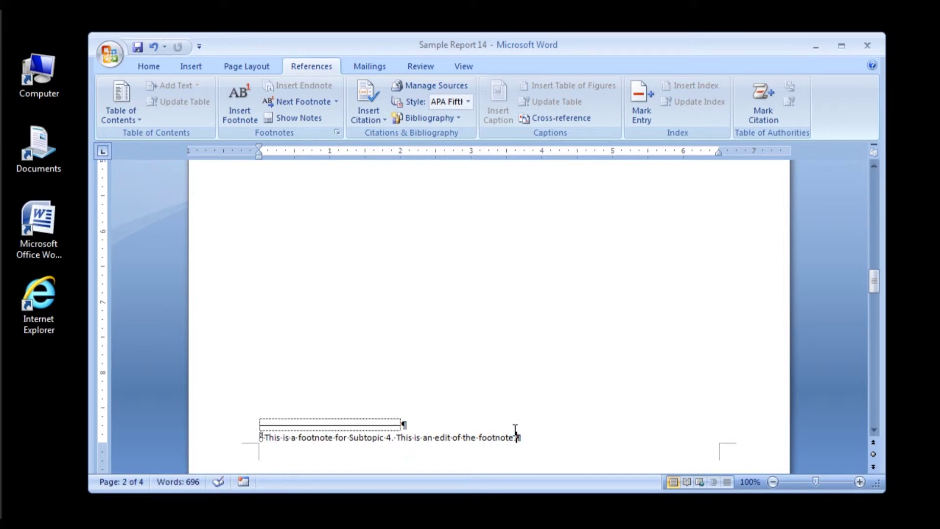
drag(874, 278, 879, 376)
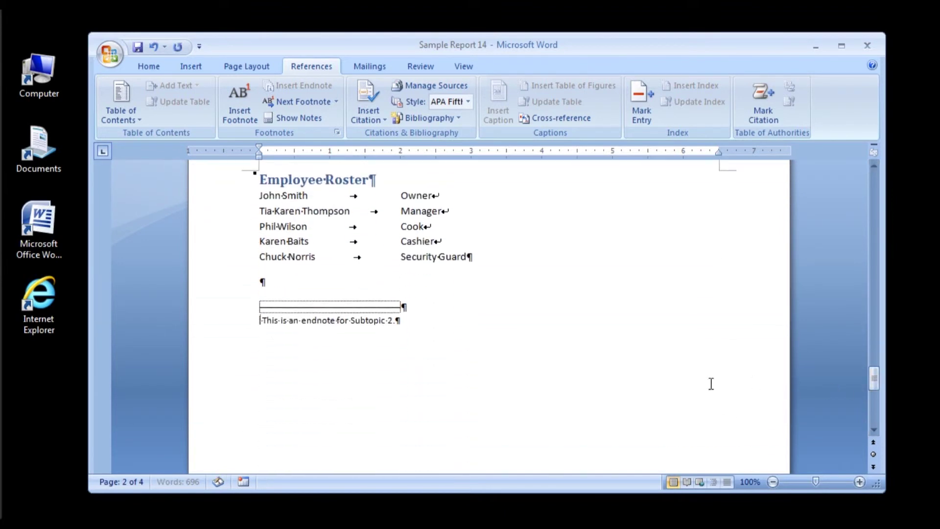
Append 'This is an edit of the endnote.' to the end of the Subtopic 2 endnote.
click(397, 322)
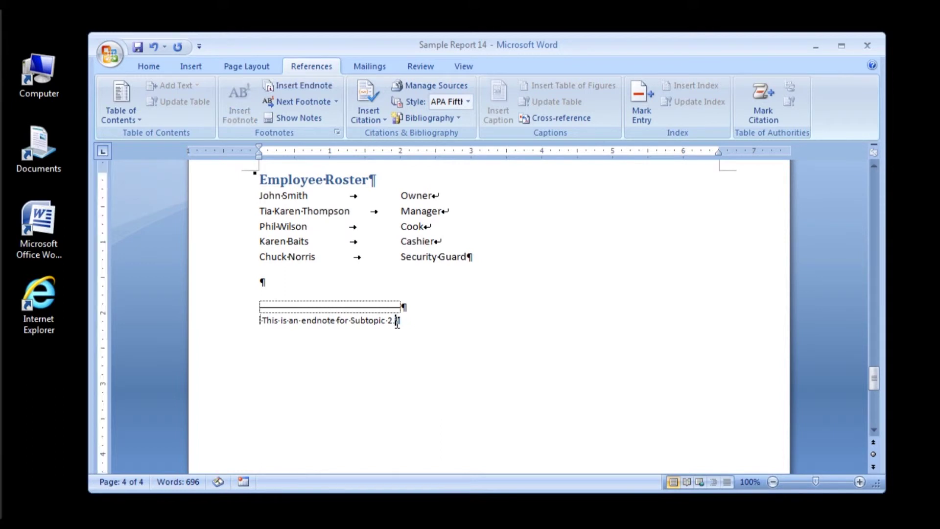
text(This is )
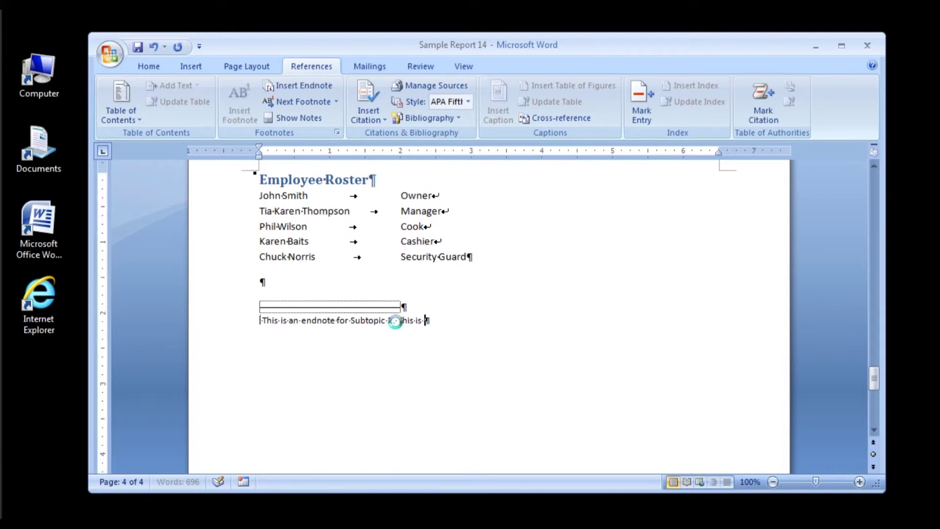
text(an edit)
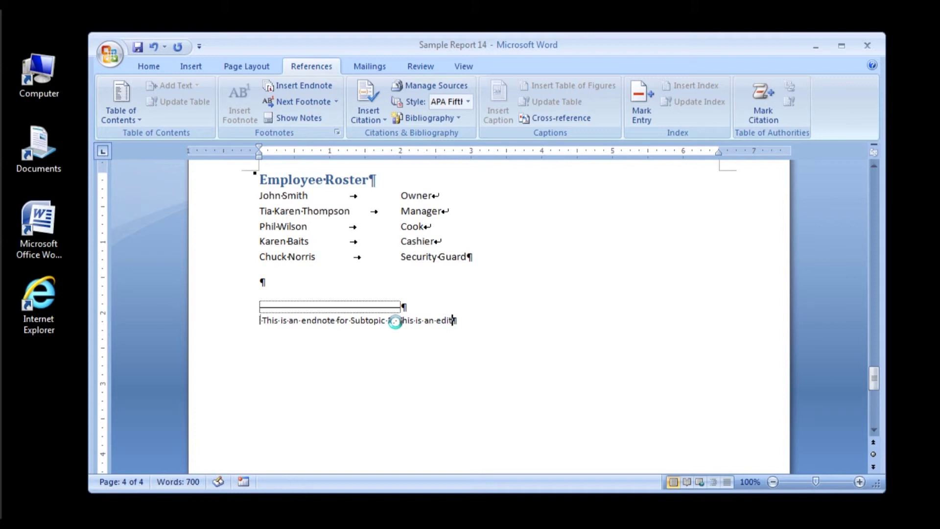
text( of the en)
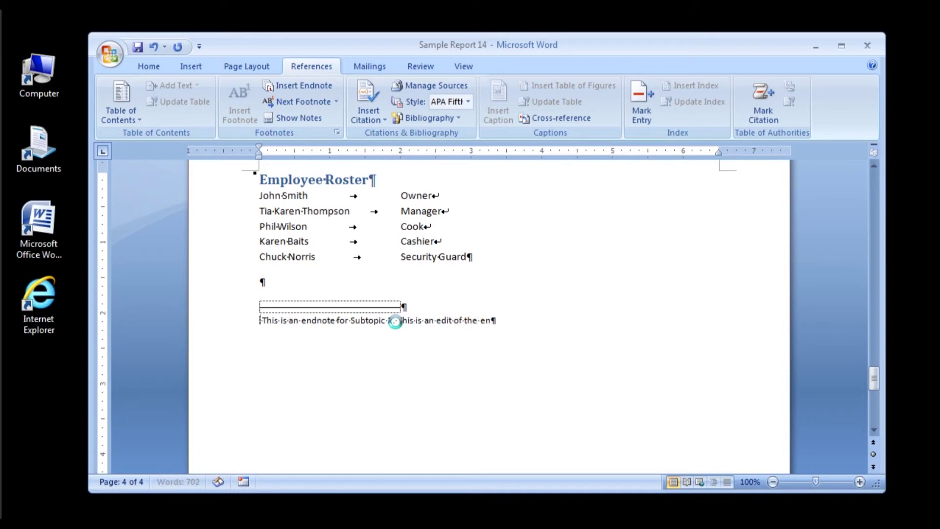
text(dnote.)
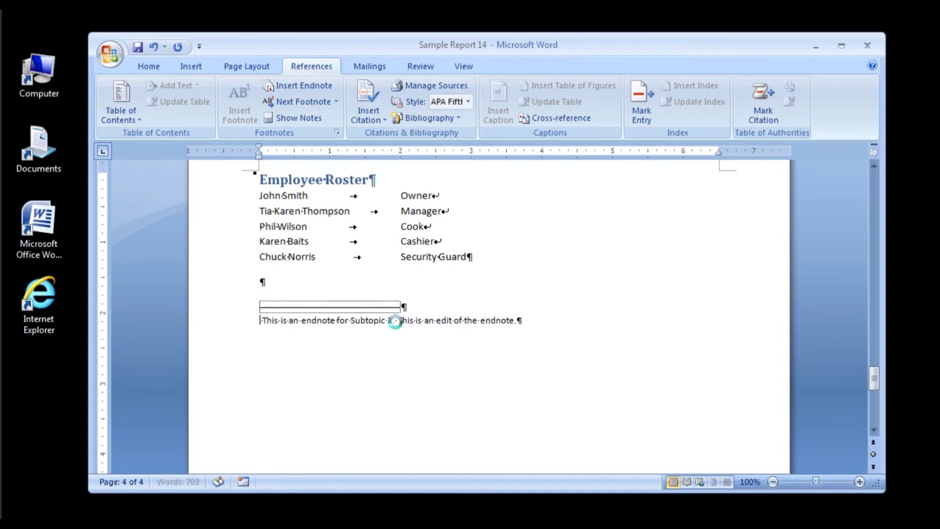